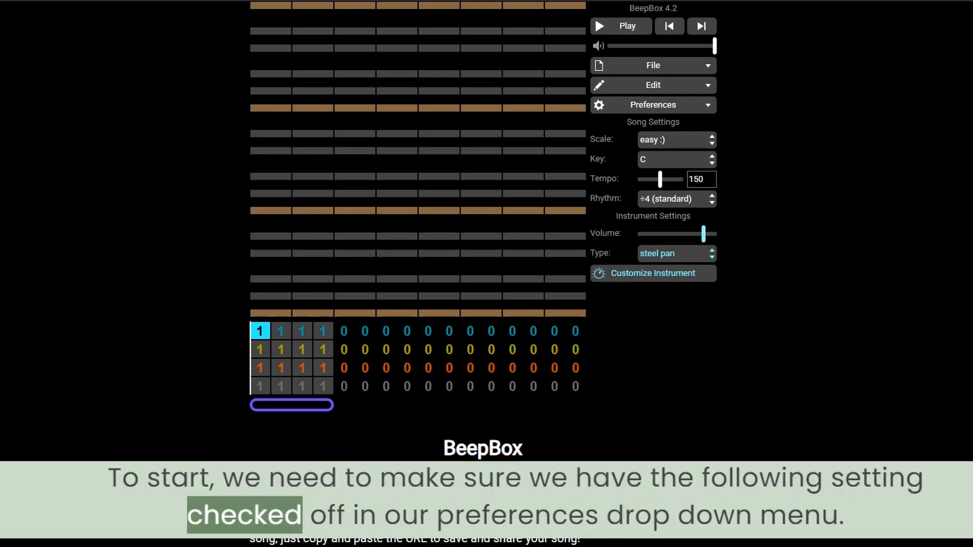
Turn on Show Piano Keys, Show Notes From All Channels and Show Octave Scroll Bar in the preferences.
{"action": "left_click", "coordinate": [653, 105]}
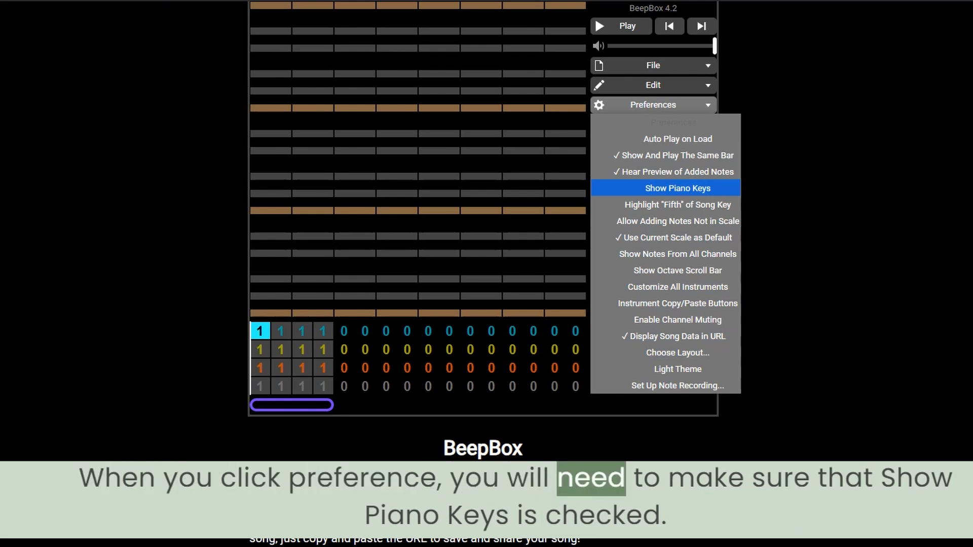
{"action": "left_click", "coordinate": [677, 189]}
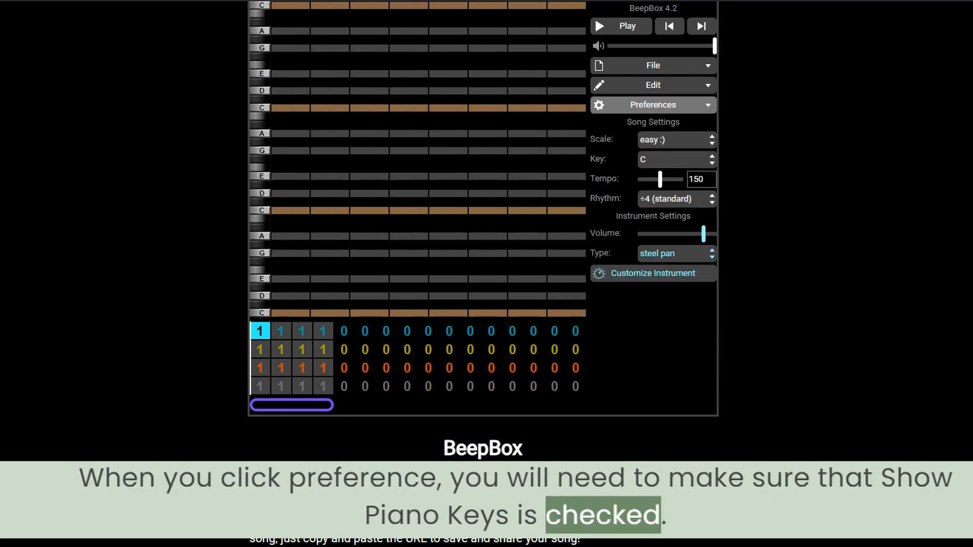
{"action": "left_click", "coordinate": [653, 105]}
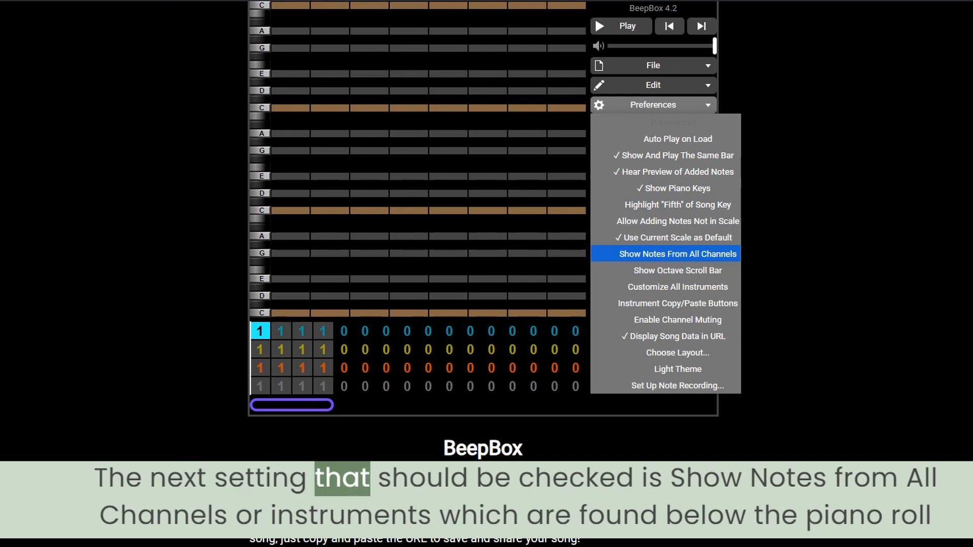
{"action": "left_click", "coordinate": [678, 254]}
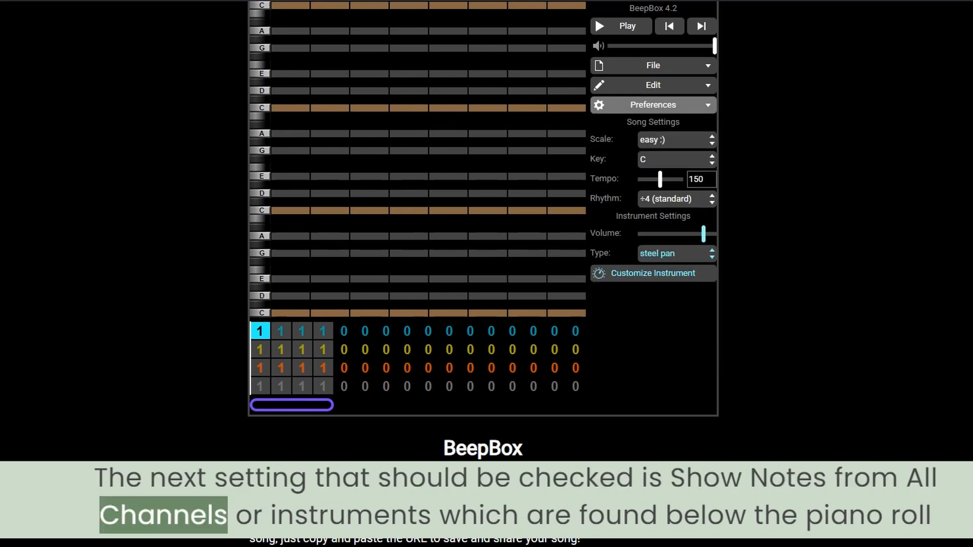
{"action": "left_click", "coordinate": [654, 105]}
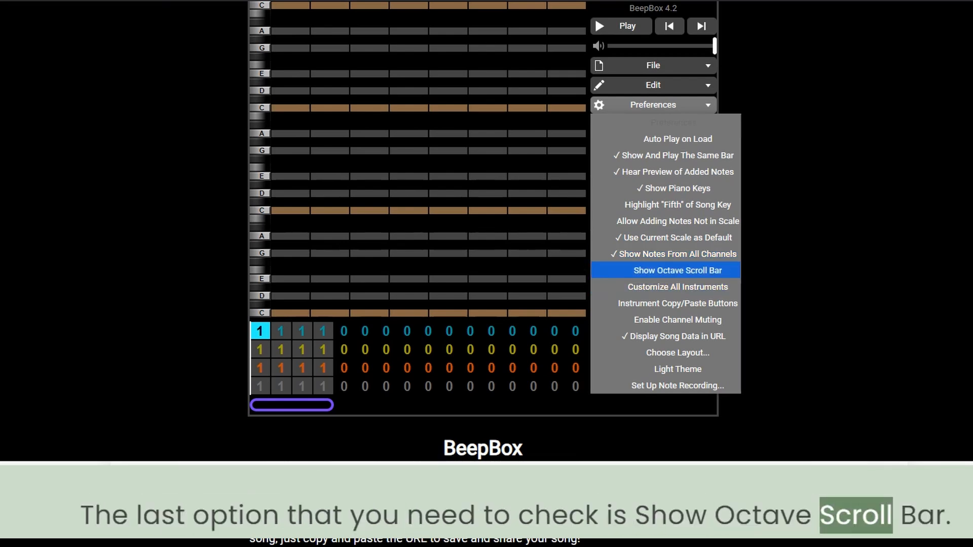
{"action": "left_click", "coordinate": [666, 270]}
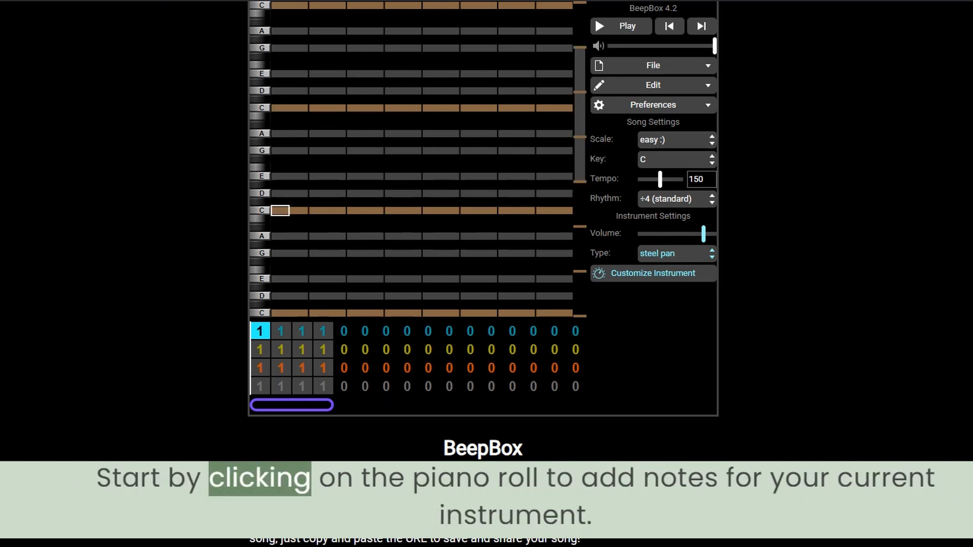
Add steel pan notes: C, E and A on beat 1, C on beat 3, E on beat 4, G on beat 5, and C, A and high D on beat 7.
{"action": "left_click", "coordinate": [281, 210]}
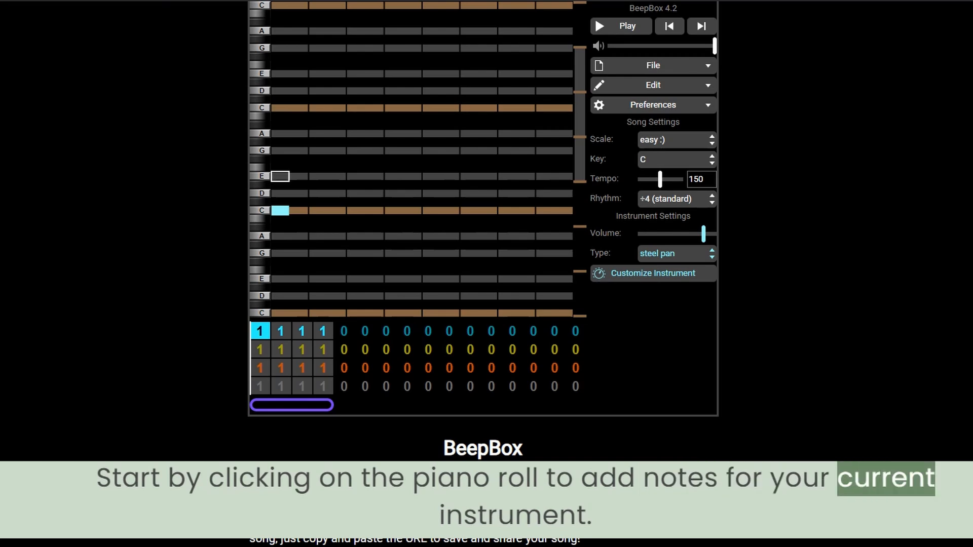
{"action": "left_click", "coordinate": [281, 176]}
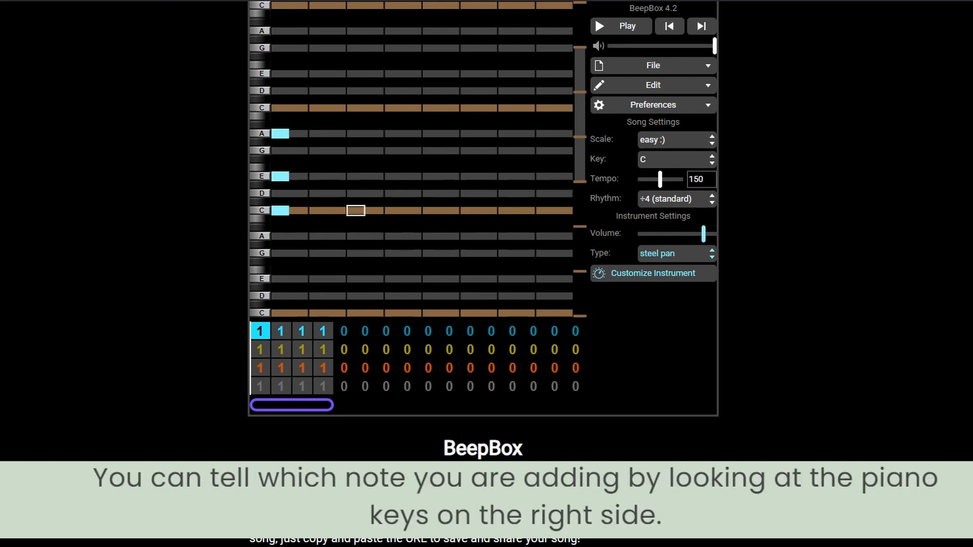
{"action": "left_click", "coordinate": [356, 210]}
{"action": "left_click", "coordinate": [393, 176]}
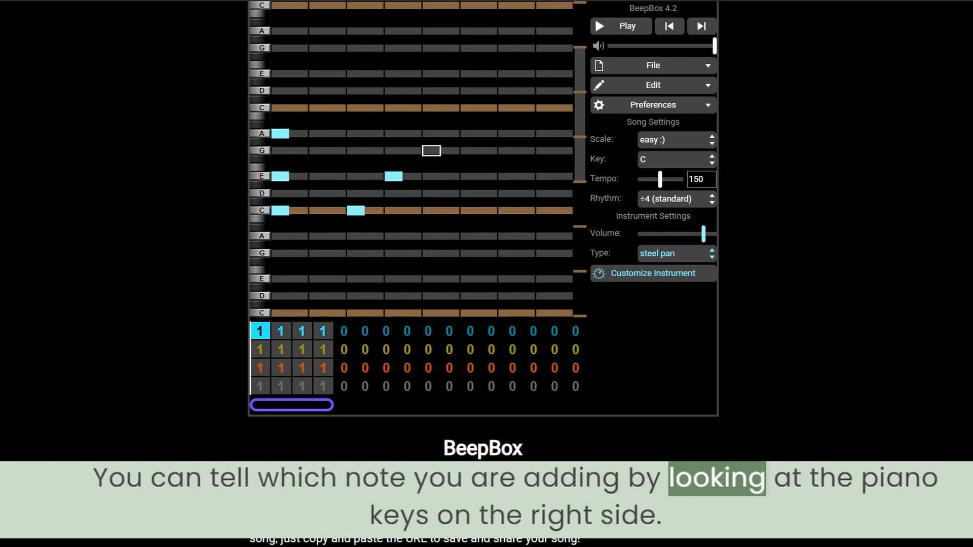
{"action": "left_click", "coordinate": [432, 151]}
{"action": "left_click", "coordinate": [507, 210]}
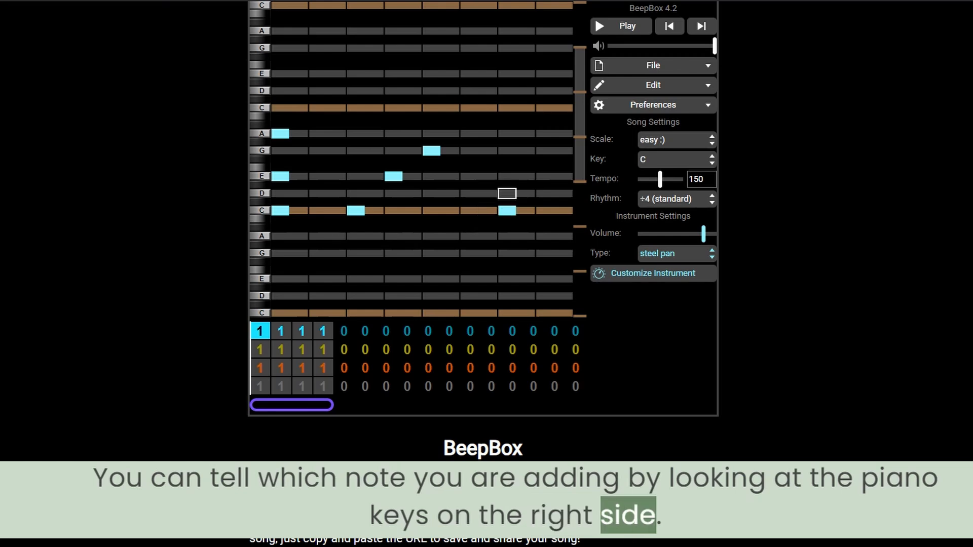
{"action": "left_click", "coordinate": [507, 134]}
{"action": "left_click", "coordinate": [507, 91]}
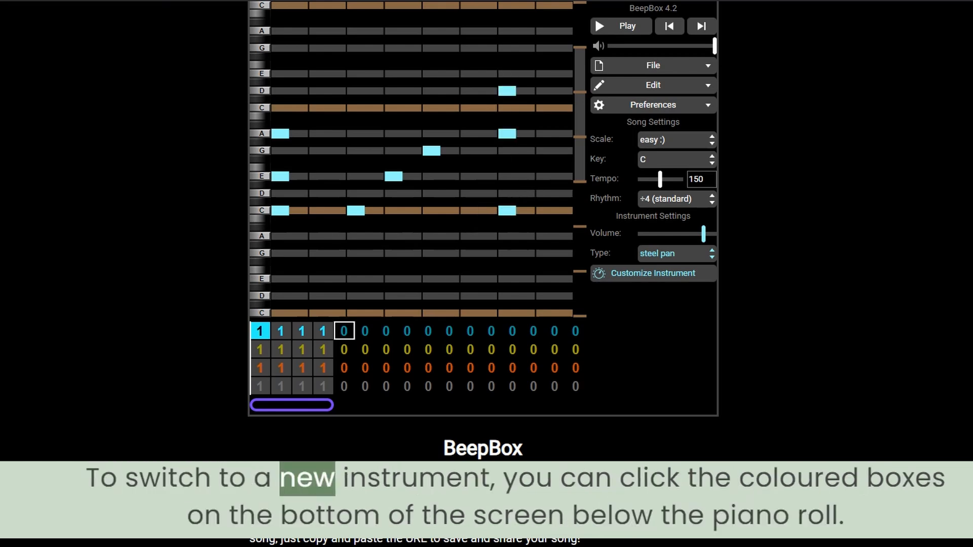
In bar 1 of the yellow vibraphone channel, add C notes on beats 1, 3 and 7.
{"action": "left_click", "coordinate": [260, 350]}
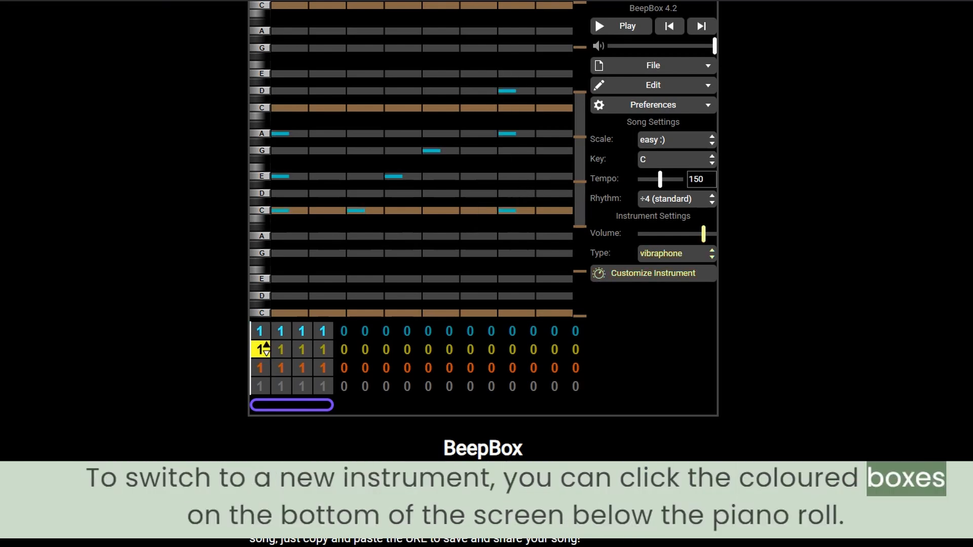
{"action": "left_click", "coordinate": [280, 211]}
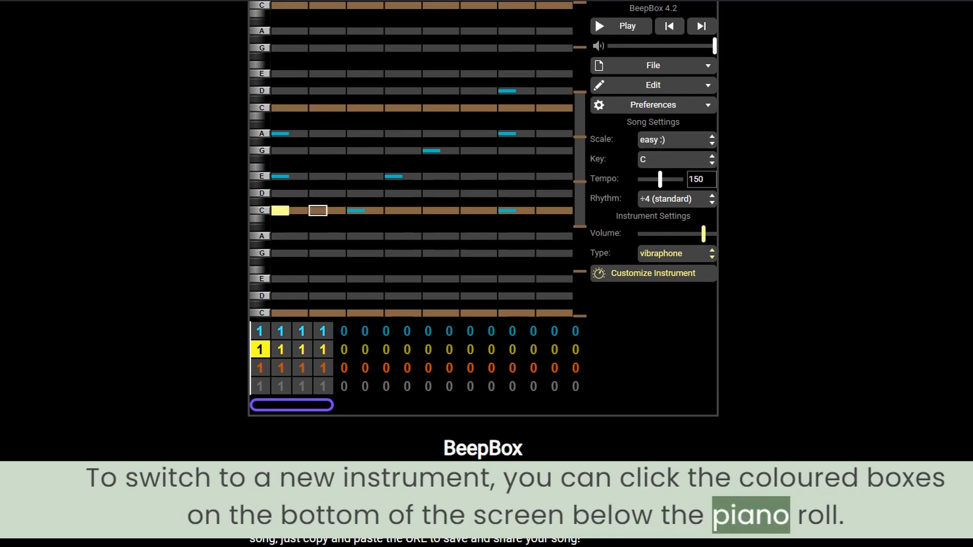
{"action": "left_click", "coordinate": [507, 210]}
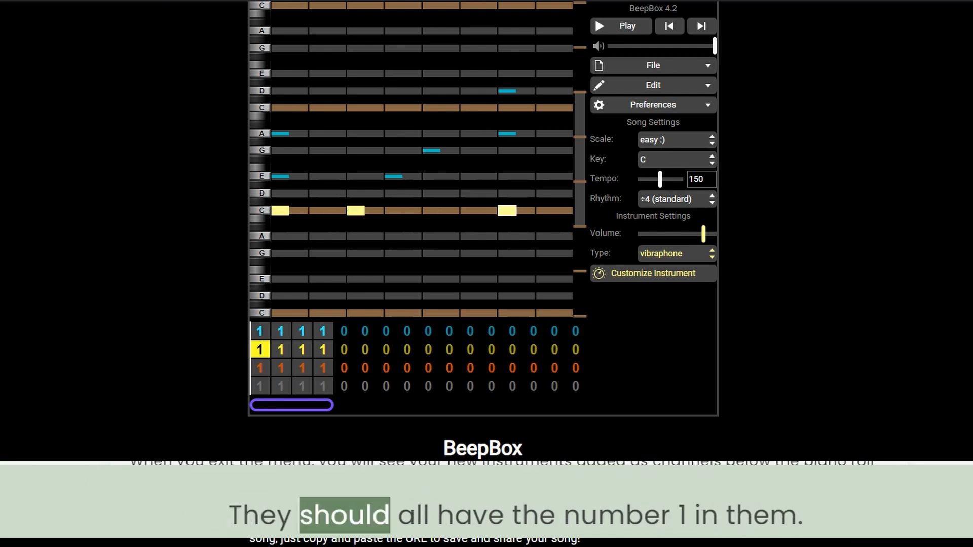
In bar 1 of the orange dark strike channel, add C on beats 1 and 3, G on beat 5 and A on beat 7.
{"action": "left_click", "coordinate": [260, 368]}
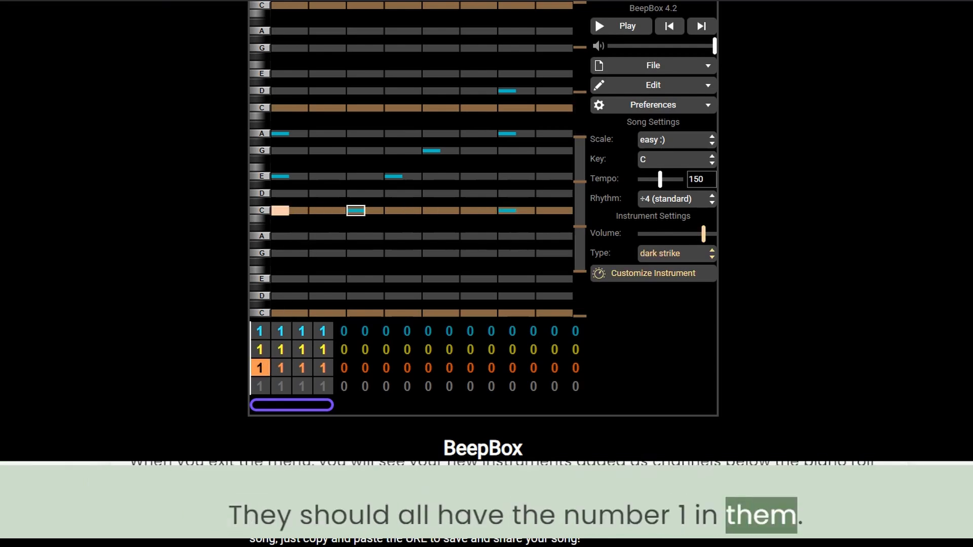
{"action": "left_click", "coordinate": [356, 210]}
{"action": "left_click", "coordinate": [432, 151]}
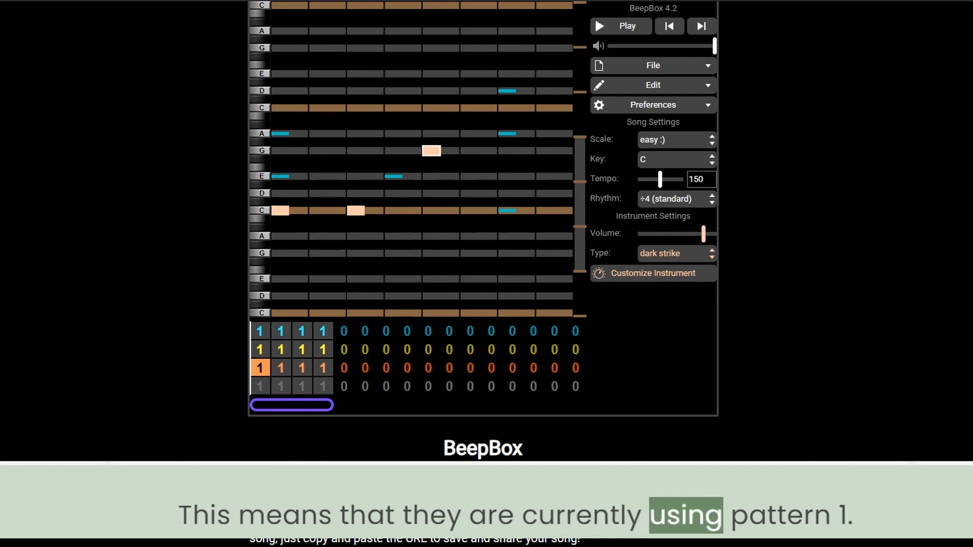
{"action": "left_click", "coordinate": [507, 134]}
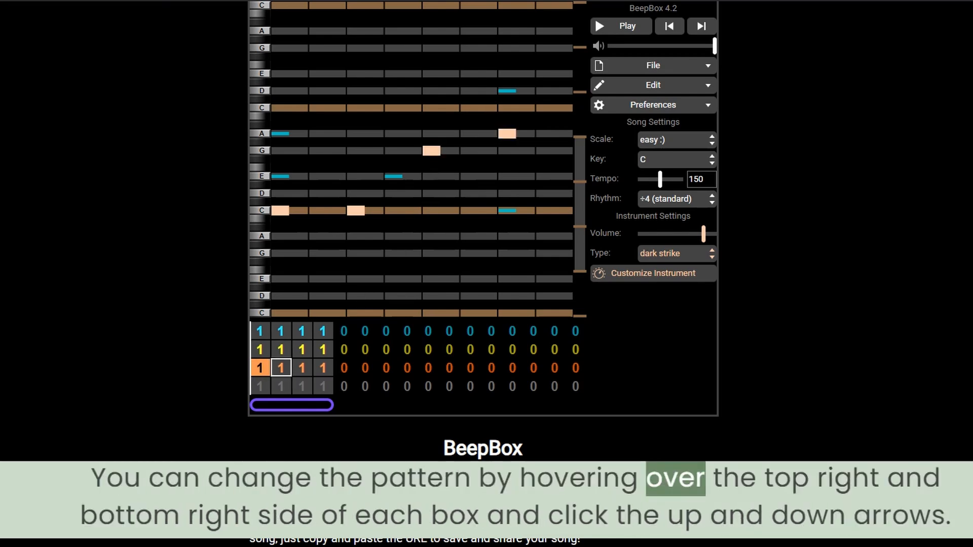
Switch bar 2 of the orange and yellow channels to pattern 2, adding G on beat 5 and E on beat 4 in the yellow pattern.
{"action": "left_click", "coordinate": [281, 368]}
{"action": "left_click", "coordinate": [287, 364]}
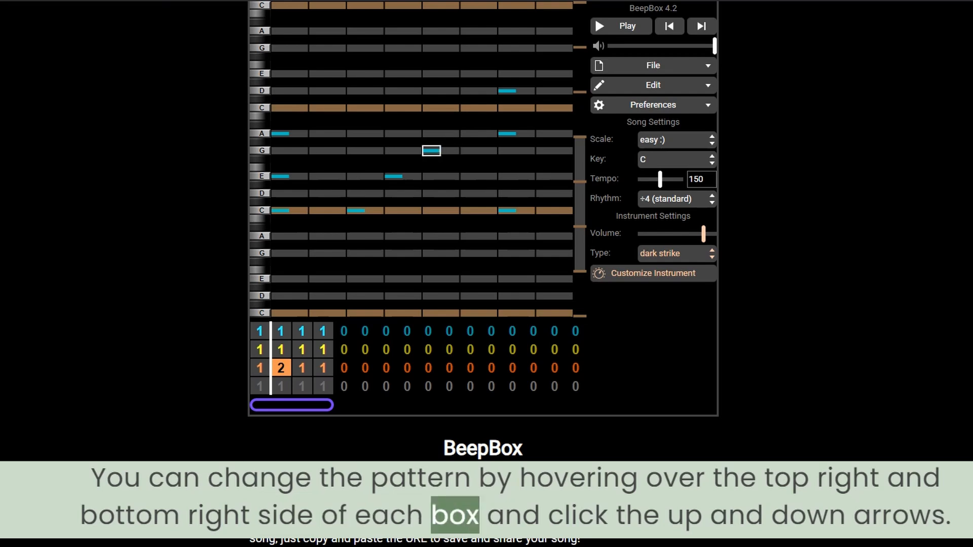
{"action": "left_click", "coordinate": [280, 350]}
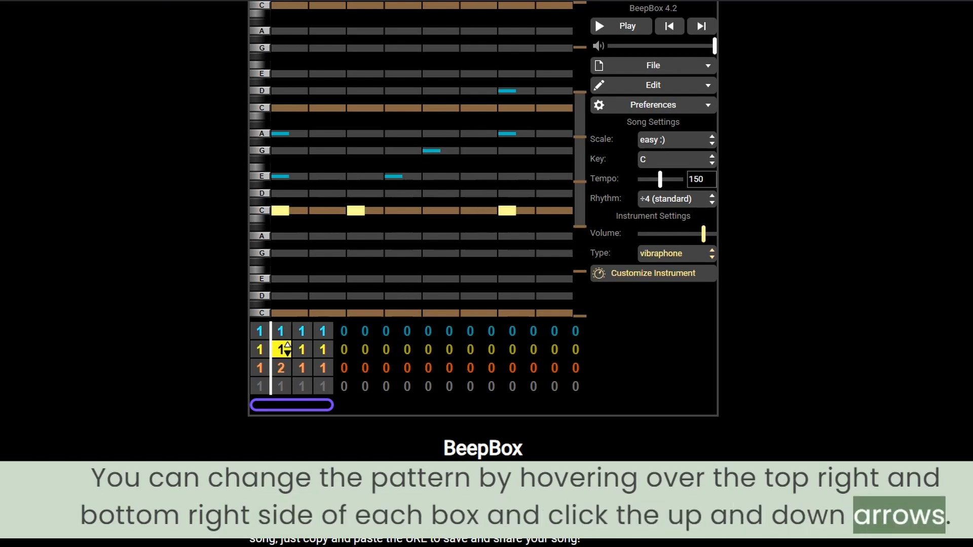
{"action": "left_click", "coordinate": [431, 151]}
{"action": "left_click", "coordinate": [393, 176]}
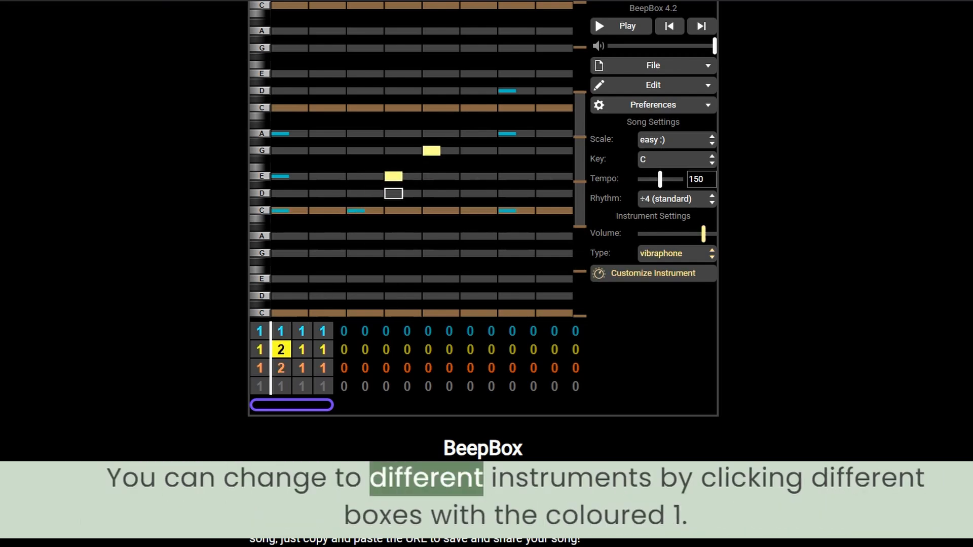
In bar 1 of the drum channel, add hits on the fourth and sixth drum rows at beat 1 and the seventh row midway through beat 4.
{"action": "left_click", "coordinate": [281, 332]}
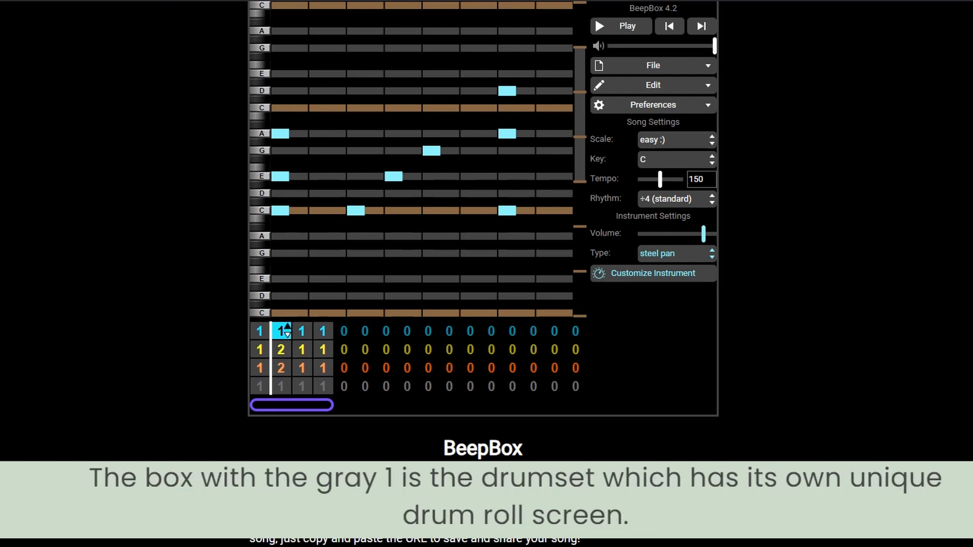
{"action": "left_click", "coordinate": [261, 335]}
{"action": "left_click", "coordinate": [261, 386]}
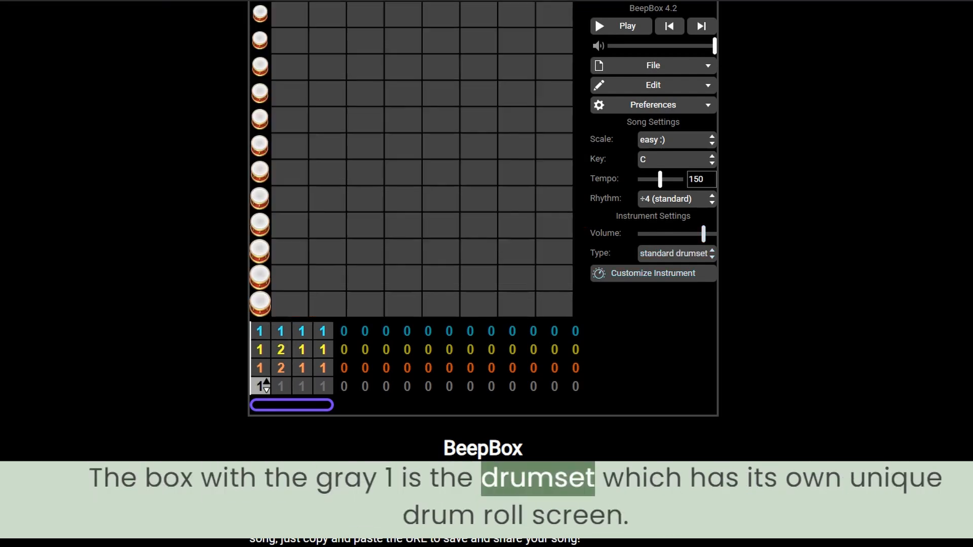
{"action": "left_click", "coordinate": [280, 147]}
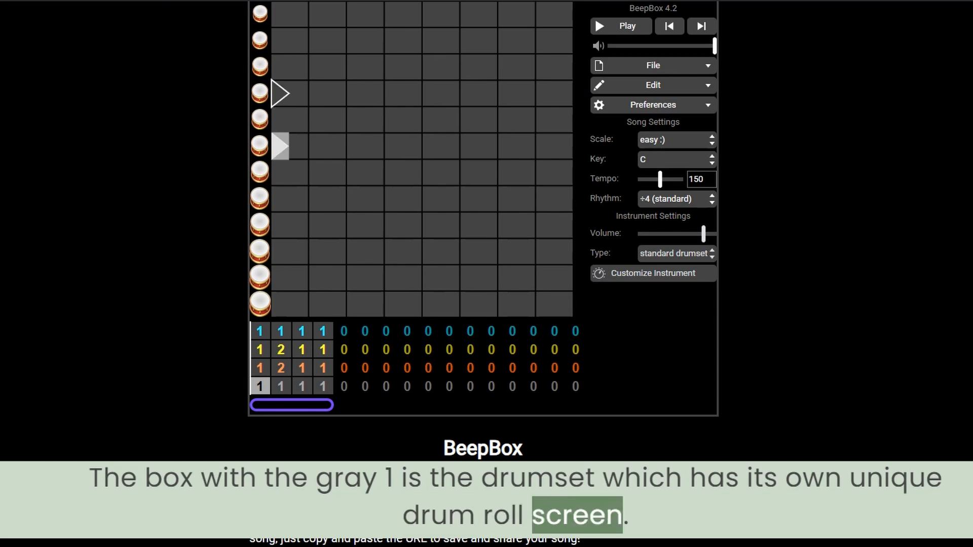
{"action": "left_click", "coordinate": [412, 172]}
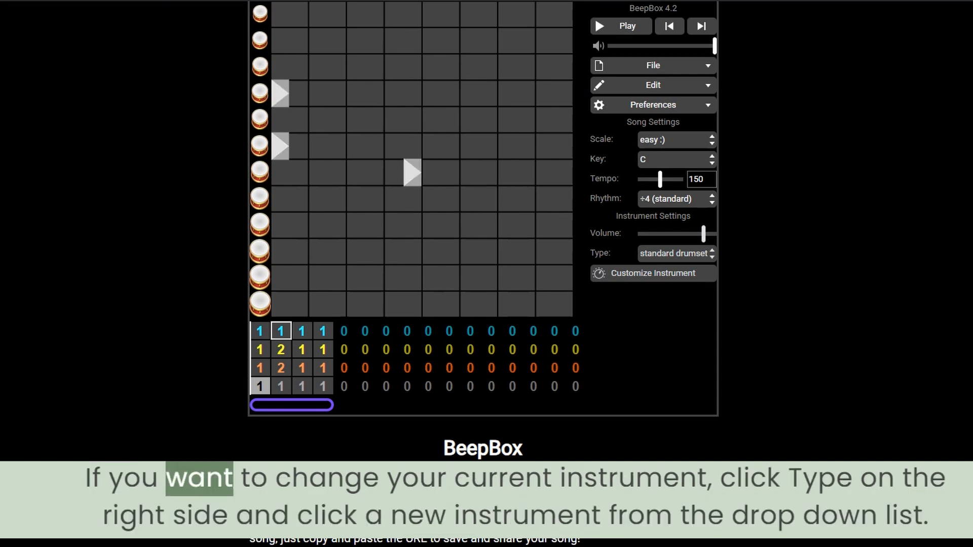
Change the instrument type of the blue steel pan channel to supersaw pad.
{"action": "left_click", "coordinate": [262, 332]}
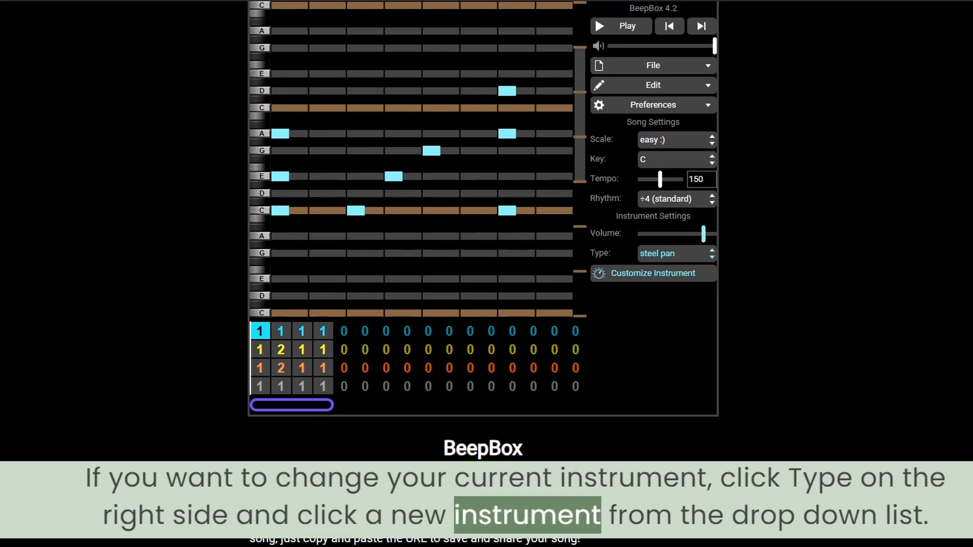
{"action": "left_click", "coordinate": [677, 253]}
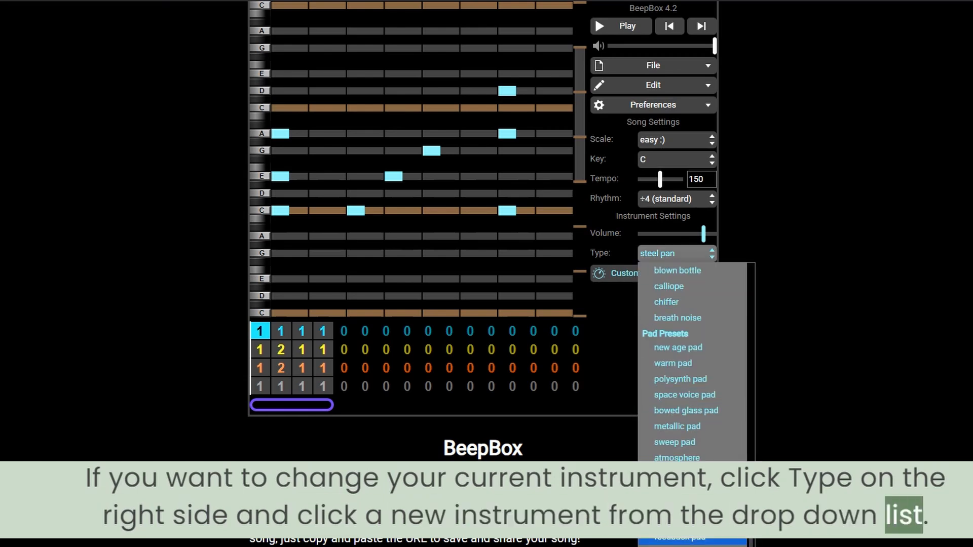
{"action": "scroll", "coordinate": [692, 360], "scroll_direction": "down", "scroll_amount": 2}
{"action": "left_click", "coordinate": [692, 466]}
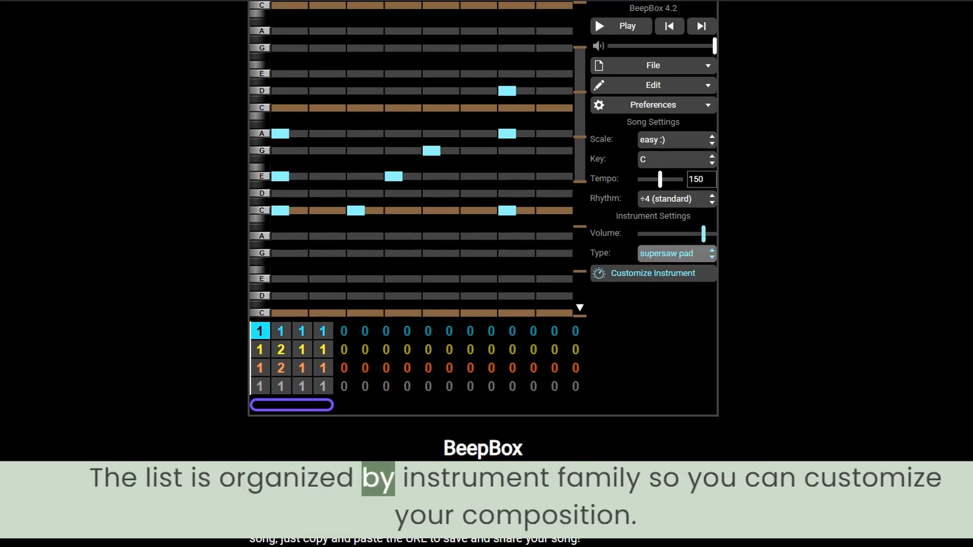
{"action": "left_click", "coordinate": [281, 176]}
{"action": "left_click", "coordinate": [280, 176]}
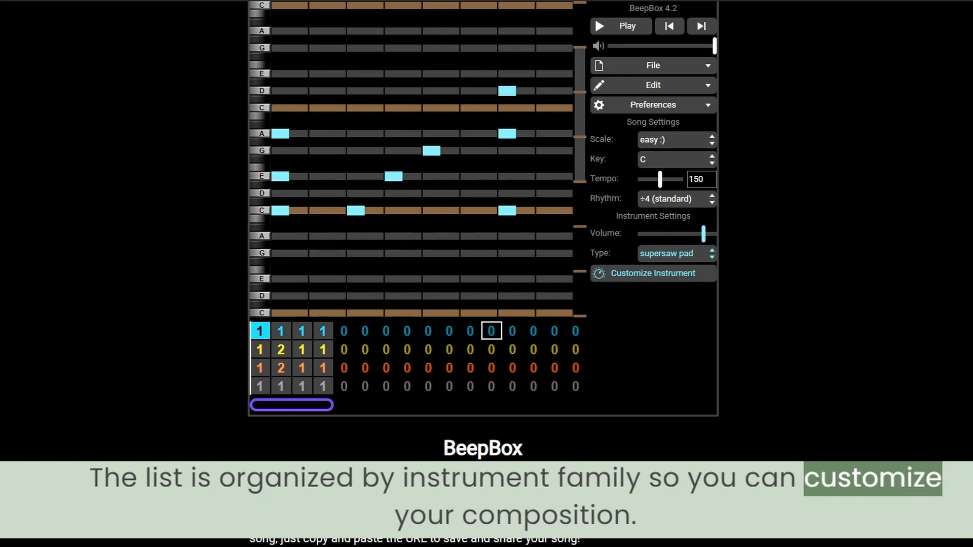
{"action": "left_click", "coordinate": [677, 253]}
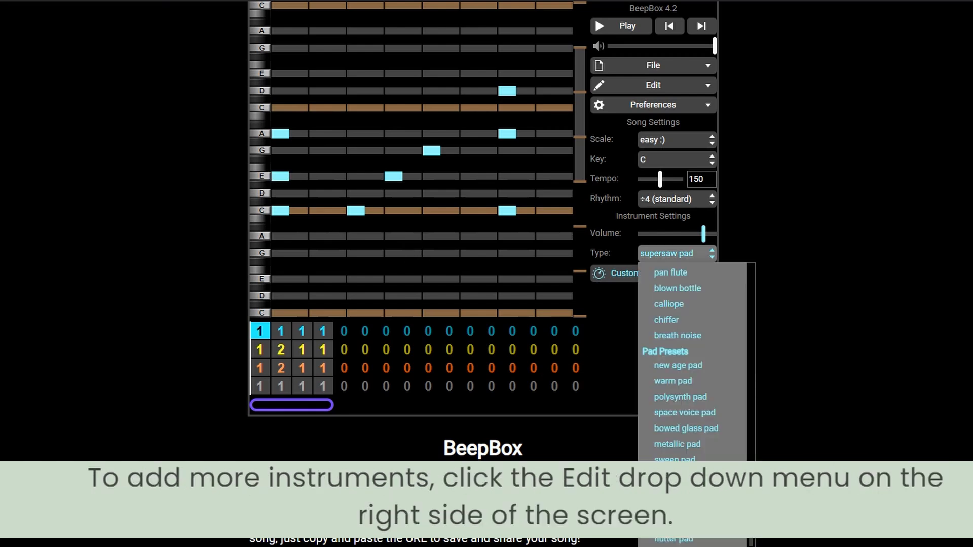
{"action": "left_click", "coordinate": [677, 253]}
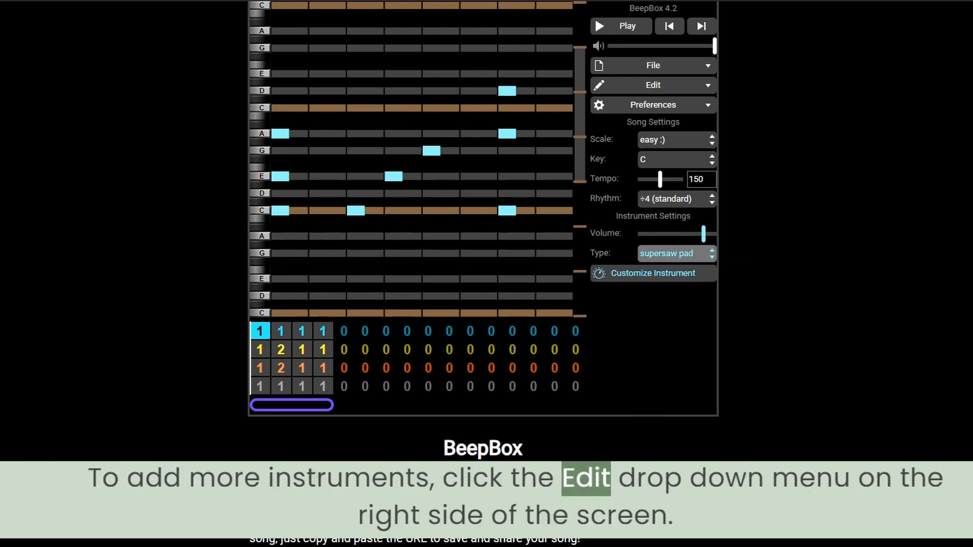
Set the song's channel settings to 5 pitch channels, 2 drum channels and 10 available patterns per channel.
{"action": "left_click", "coordinate": [653, 85]}
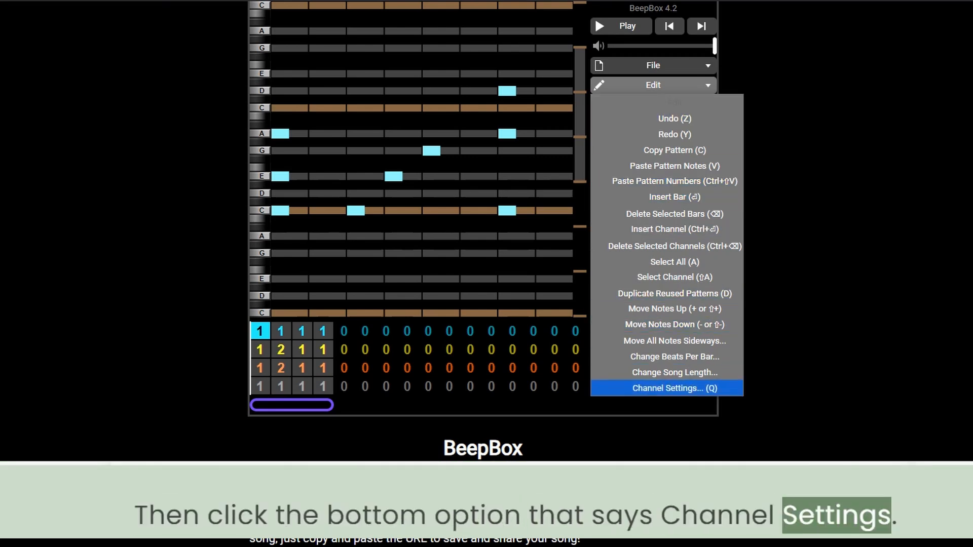
{"action": "left_click", "coordinate": [674, 389]}
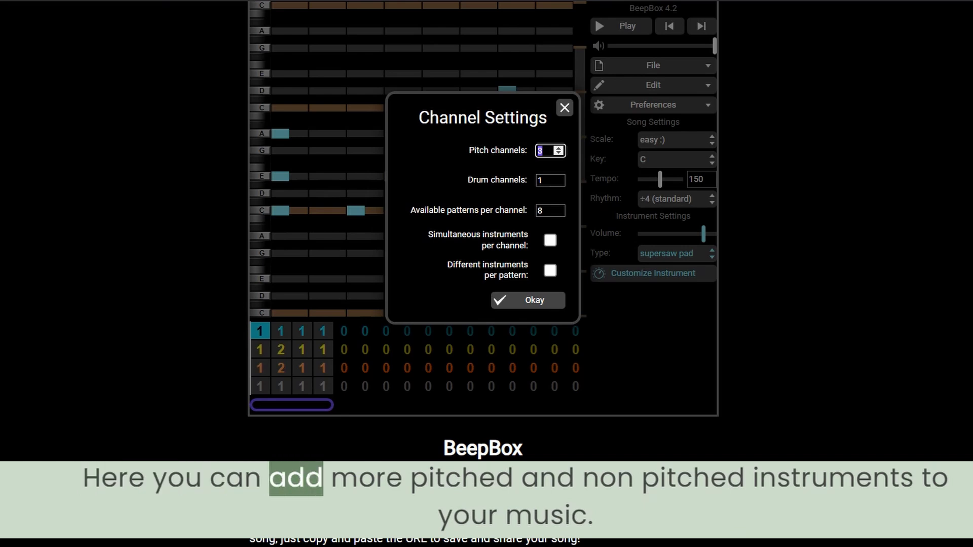
{"action": "type", "text": "5"}
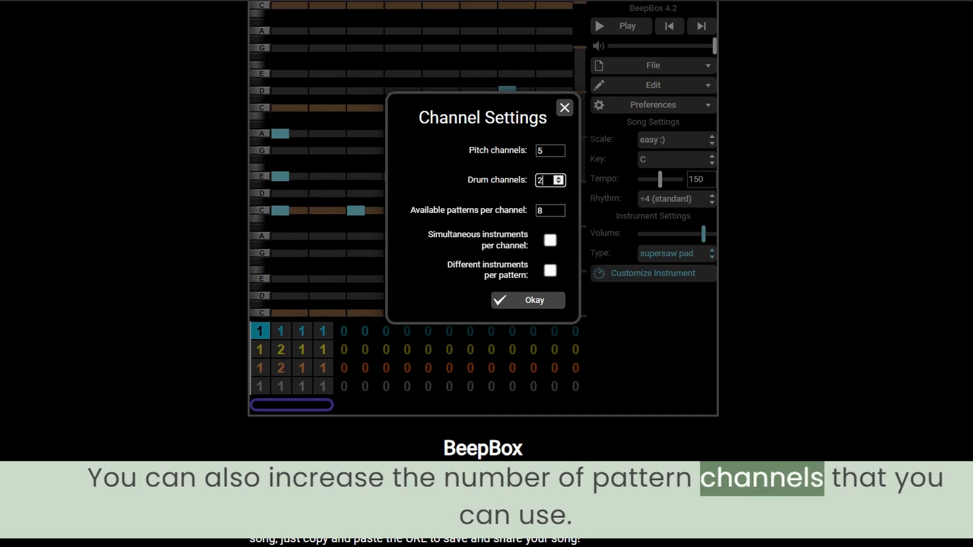
{"action": "key", "text": "Tab"}
{"action": "type", "text": "10"}
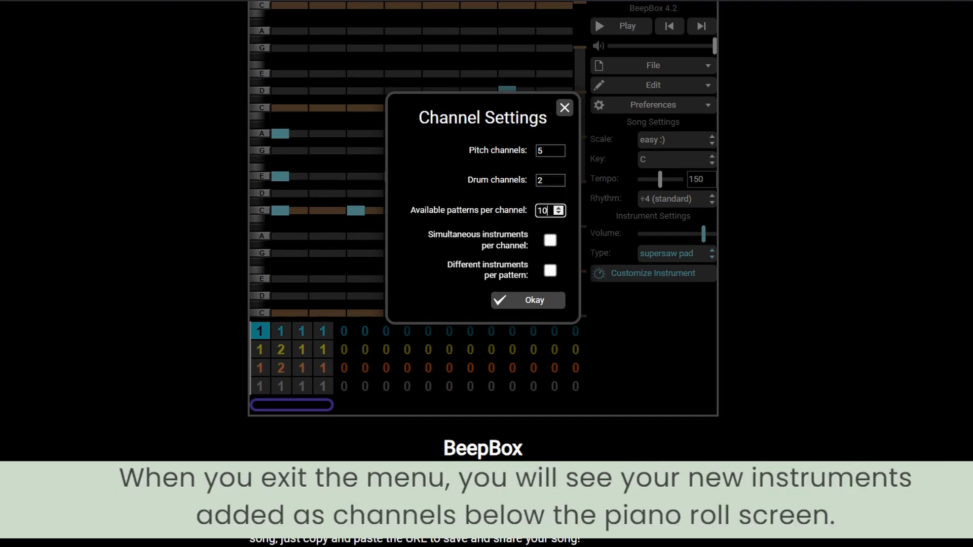
{"action": "left_click", "coordinate": [528, 300]}
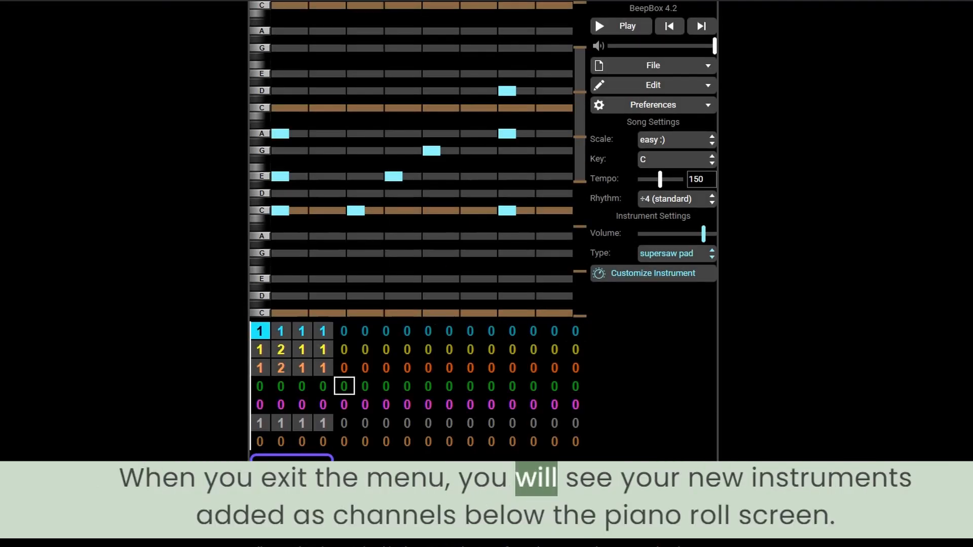
In bar 1 of the green channel, add C notes at beat 1 and midway through beat 3, and reselect the blue channel's bar 1.
{"action": "left_click", "coordinate": [260, 387]}
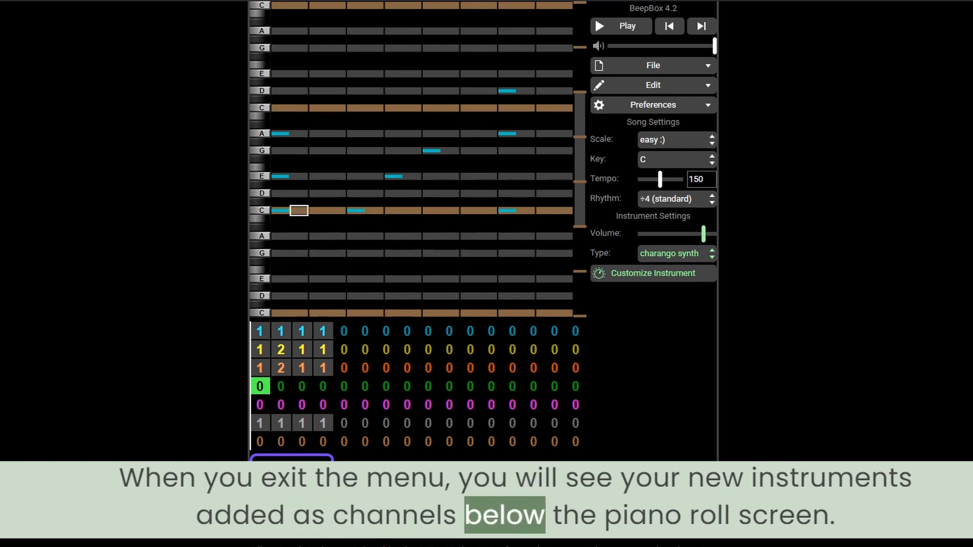
{"action": "left_click", "coordinate": [280, 210]}
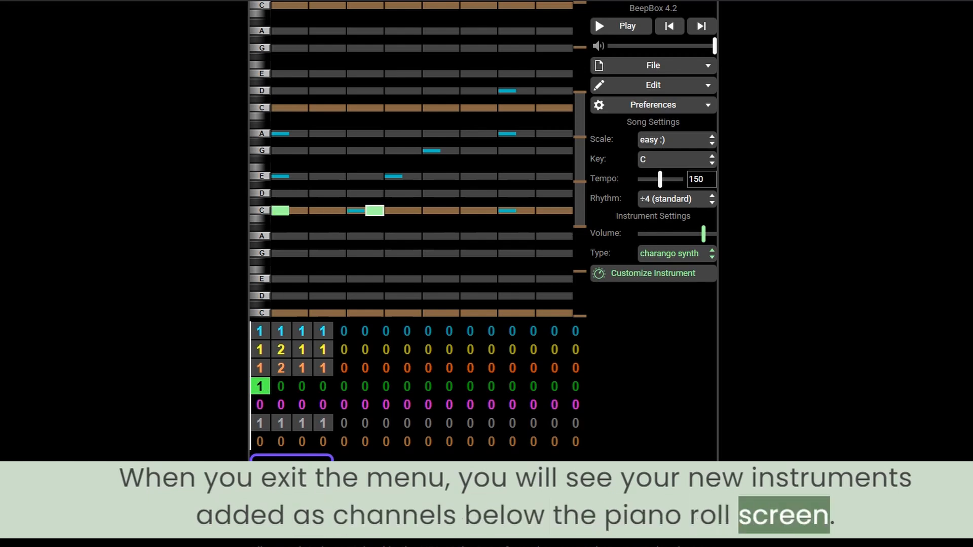
{"action": "left_click", "coordinate": [260, 331]}
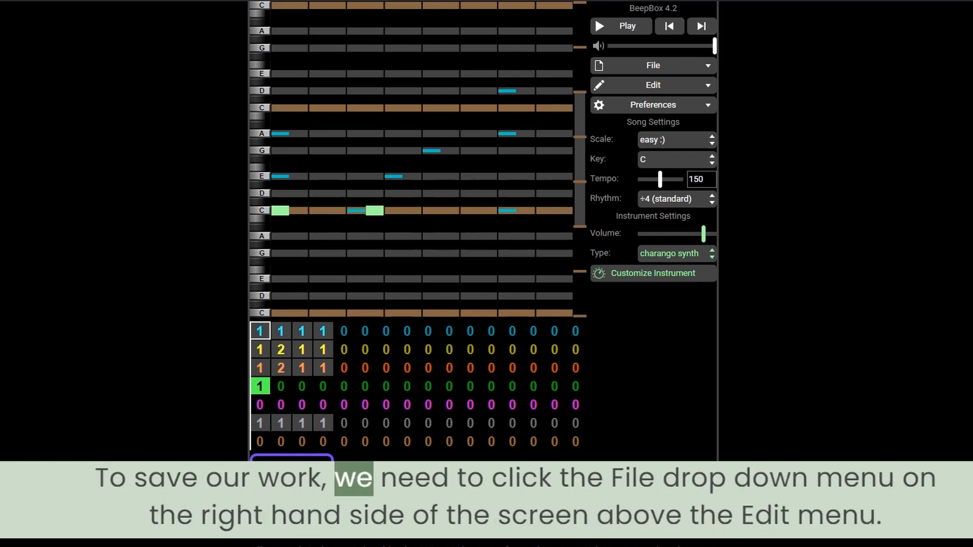
Examine the song export options and available file types, keeping .mp3 selected, and close them without exporting.
{"action": "left_click", "coordinate": [653, 65]}
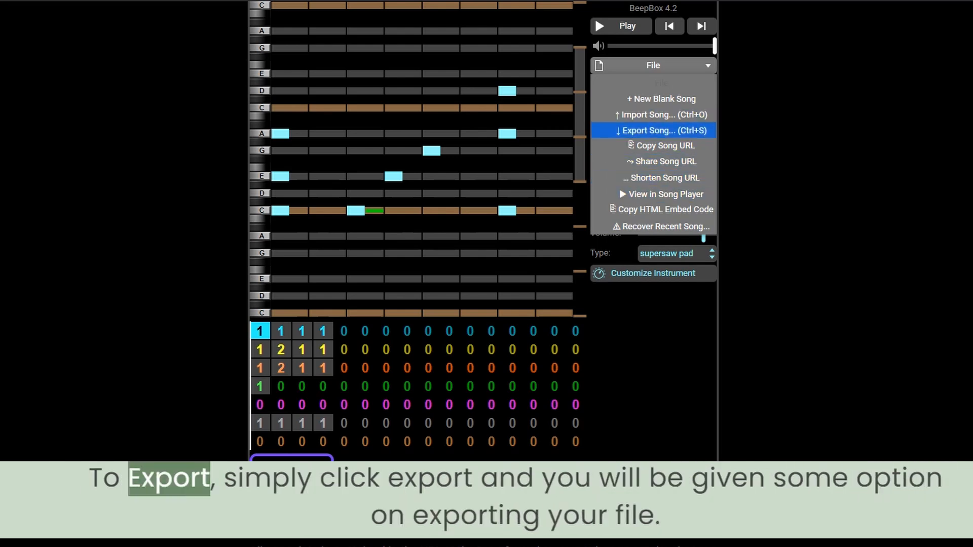
{"action": "left_click", "coordinate": [662, 130]}
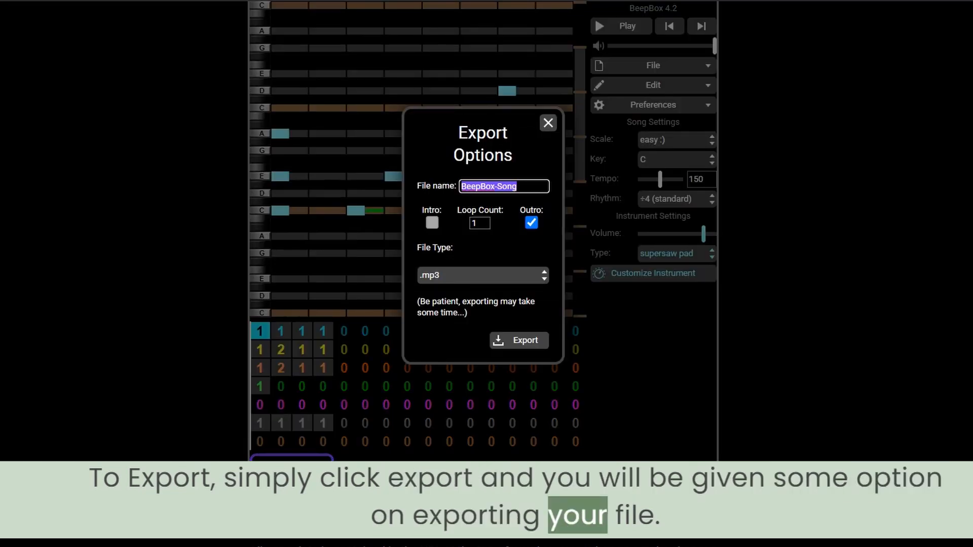
{"action": "left_click", "coordinate": [483, 275]}
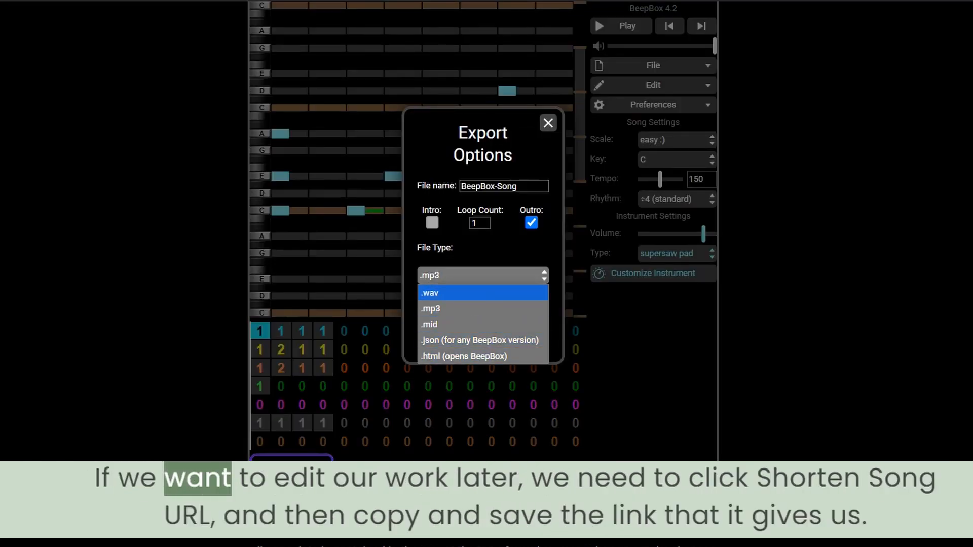
{"action": "left_click", "coordinate": [483, 309]}
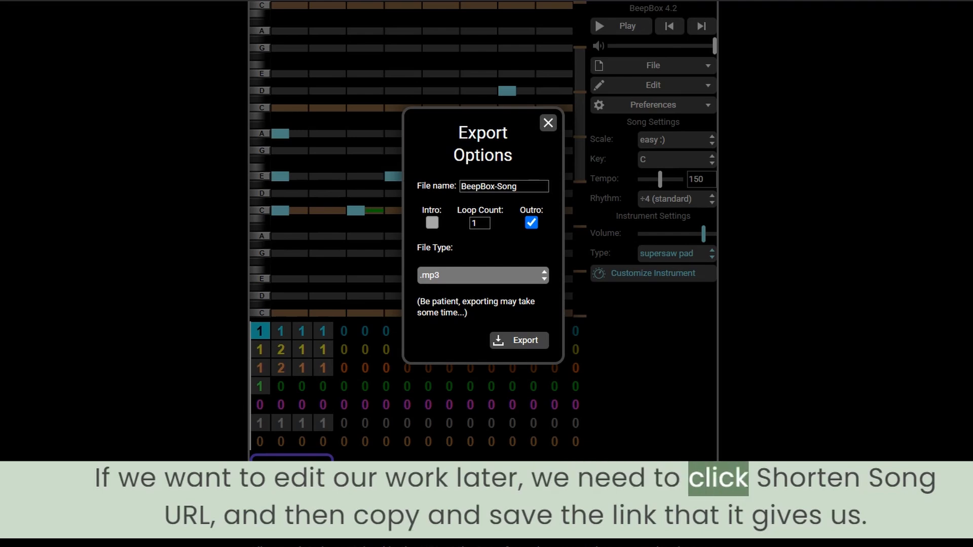
{"action": "left_click", "coordinate": [548, 123]}
Generate a shortened URL for the song and copy the link.
{"action": "left_click", "coordinate": [654, 65]}
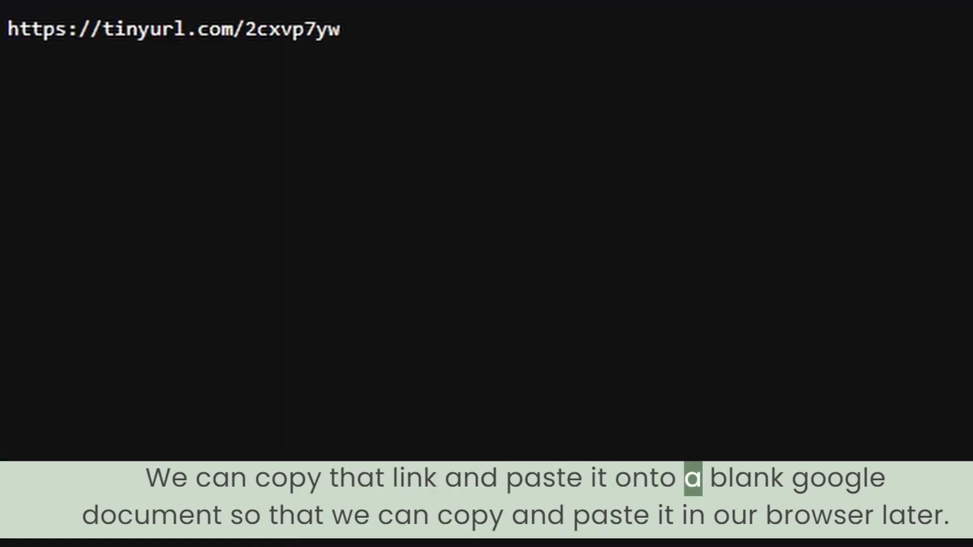
{"action": "key", "text": "ctrl+shift+Left"}
{"action": "triple_click", "coordinate": [293, 29]}
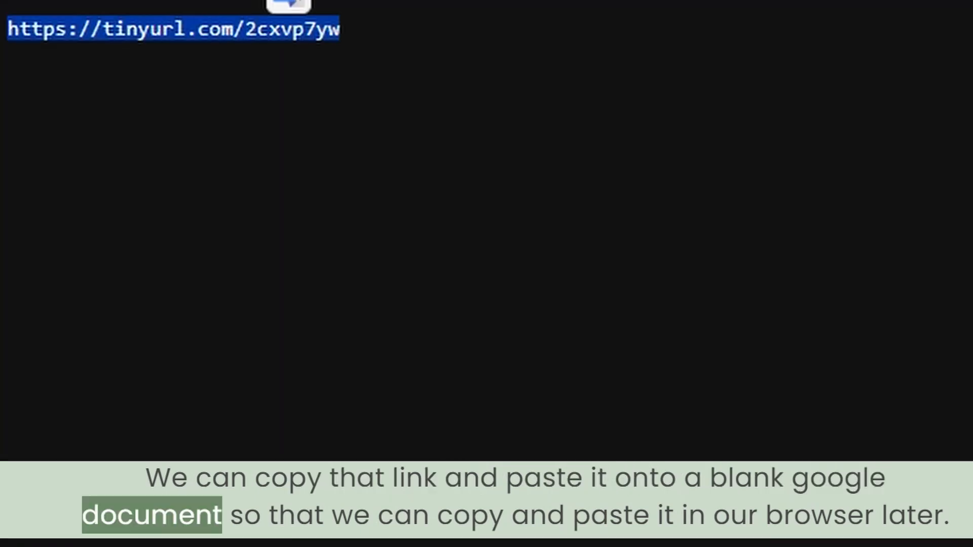
{"action": "right_click", "coordinate": [293, 28]}
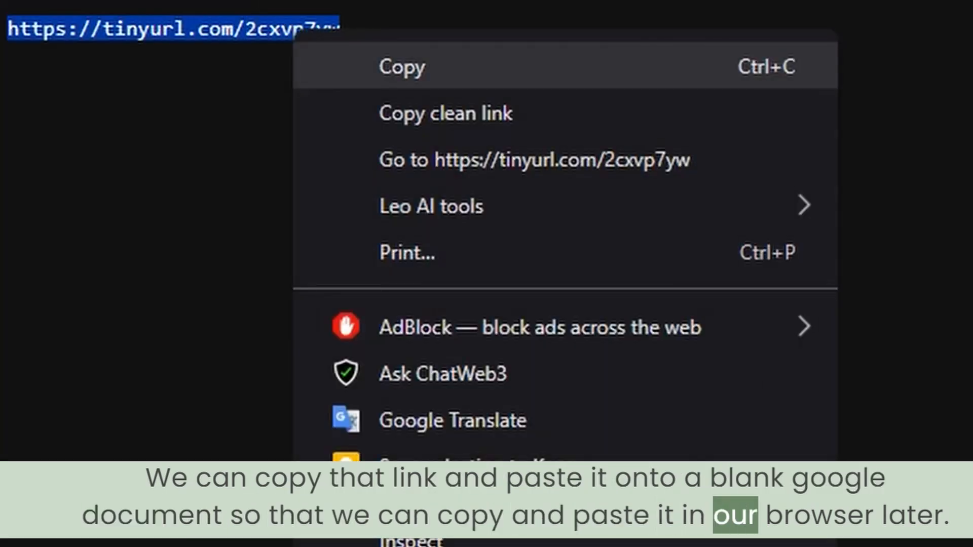
{"action": "left_click", "coordinate": [403, 67]}
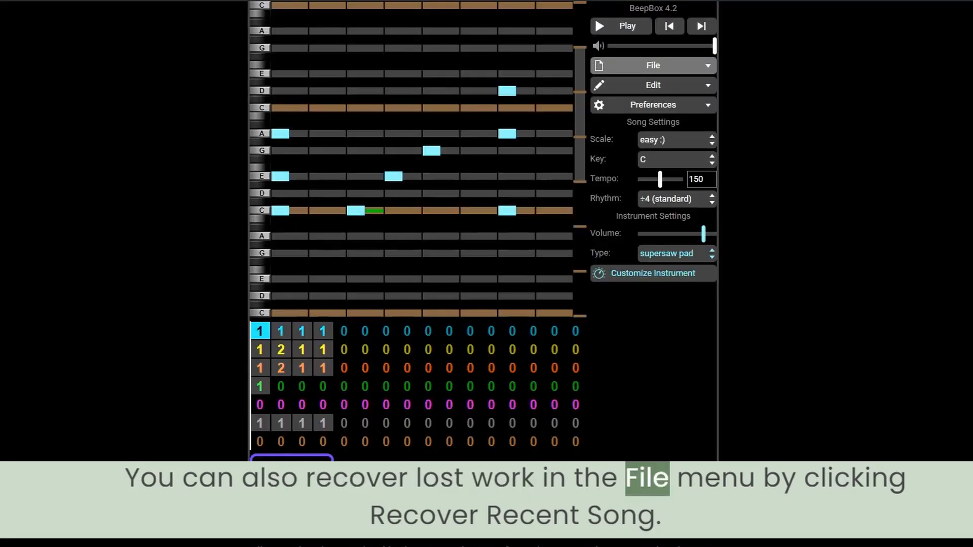
Look through the list of recently modified songs available for recovery and close it without recovering any.
{"action": "left_click", "coordinate": [653, 66]}
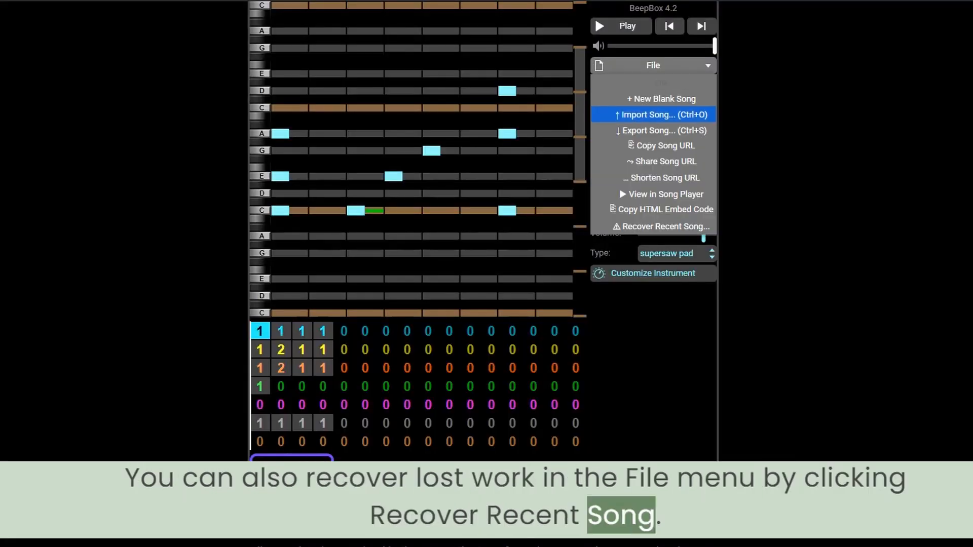
{"action": "left_click", "coordinate": [661, 227]}
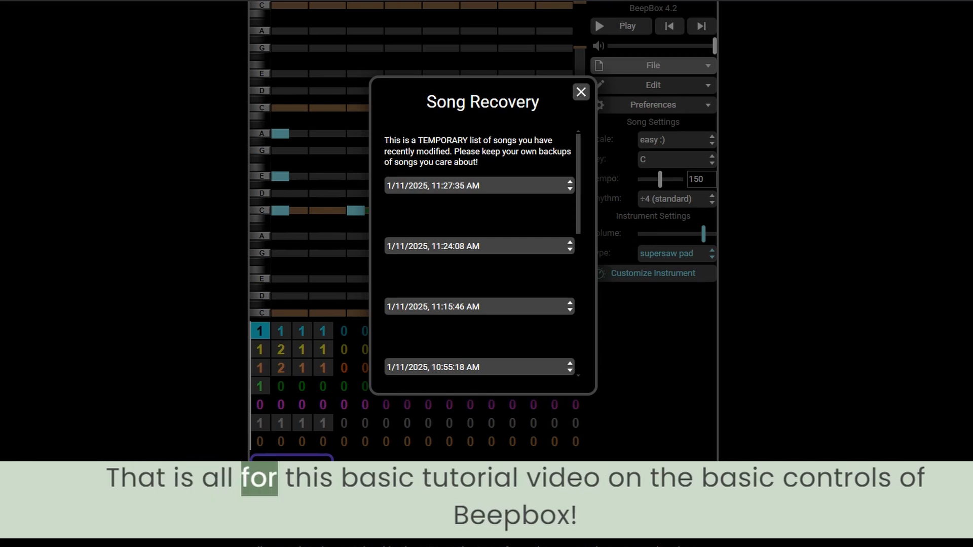
{"action": "scroll", "coordinate": [479, 253], "scroll_direction": "down", "scroll_amount": 7}
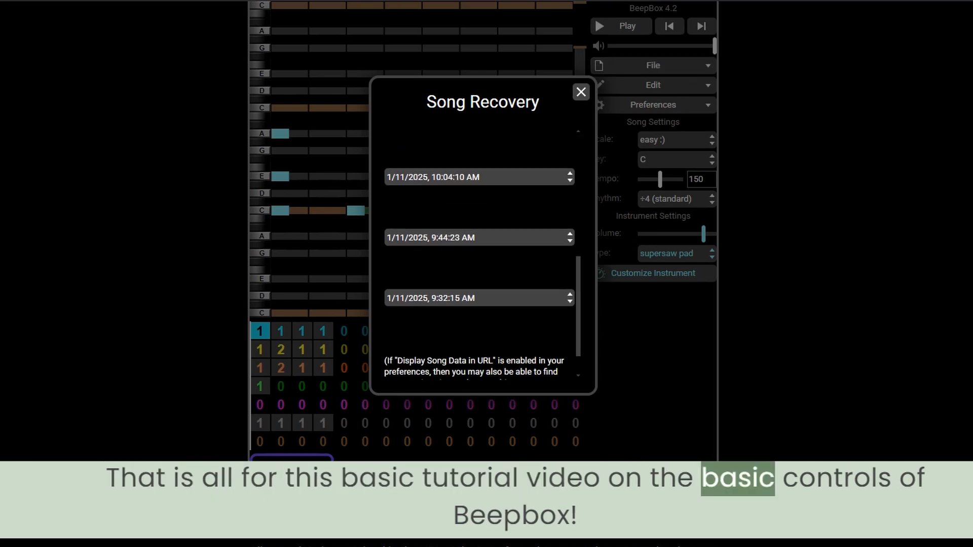
{"action": "scroll", "coordinate": [479, 253], "scroll_direction": "up", "scroll_amount": 7}
{"action": "left_click", "coordinate": [581, 92]}
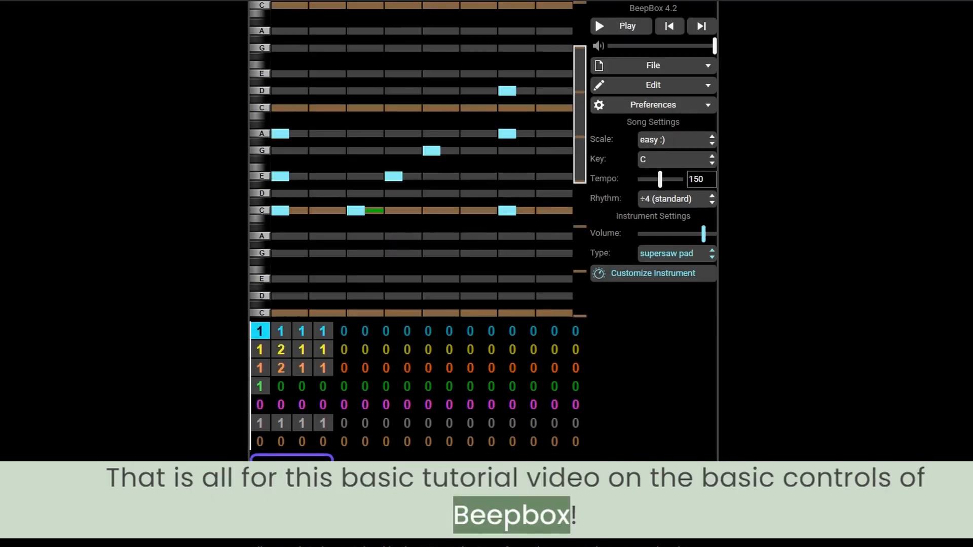
Play the song from bar 1 to listen to the finished composition.
{"action": "left_click", "coordinate": [599, 26]}
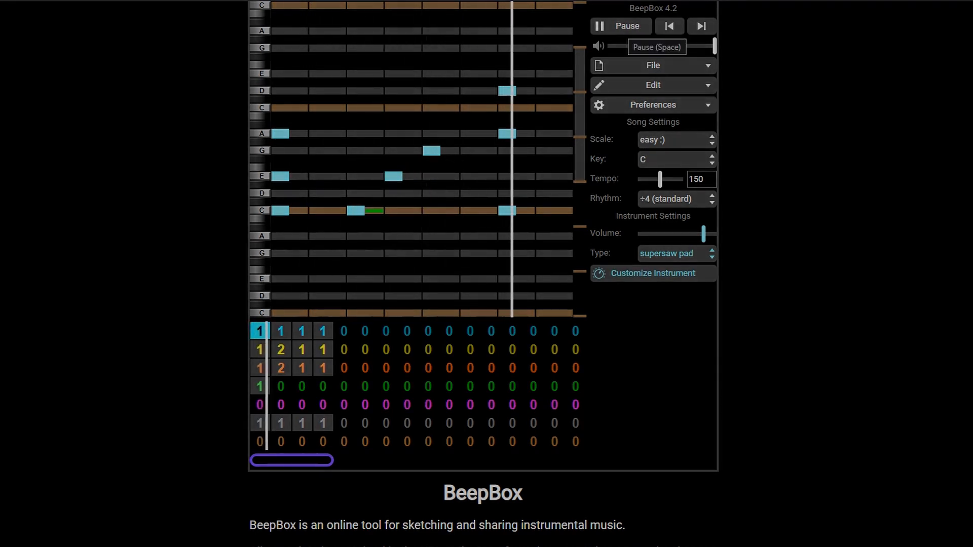
{"action": "key", "text": "space"}
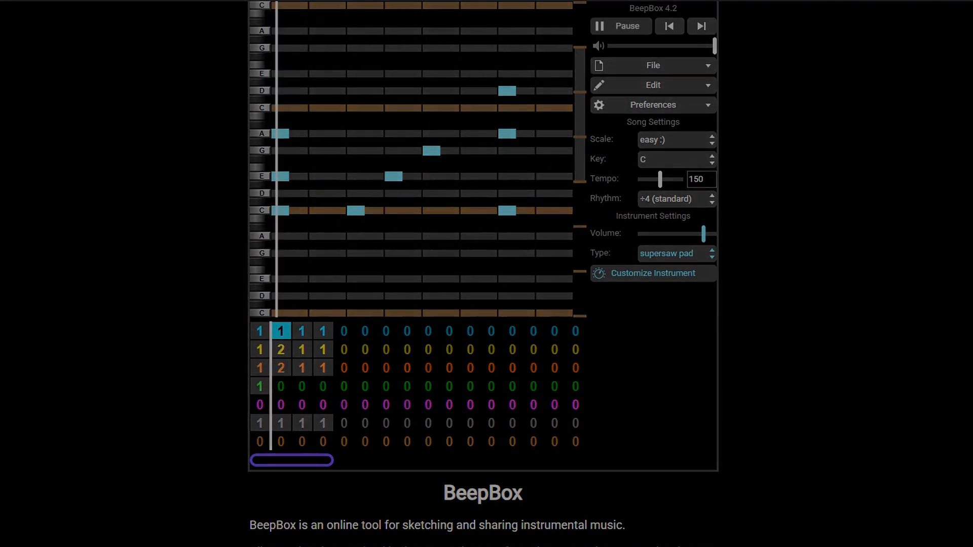